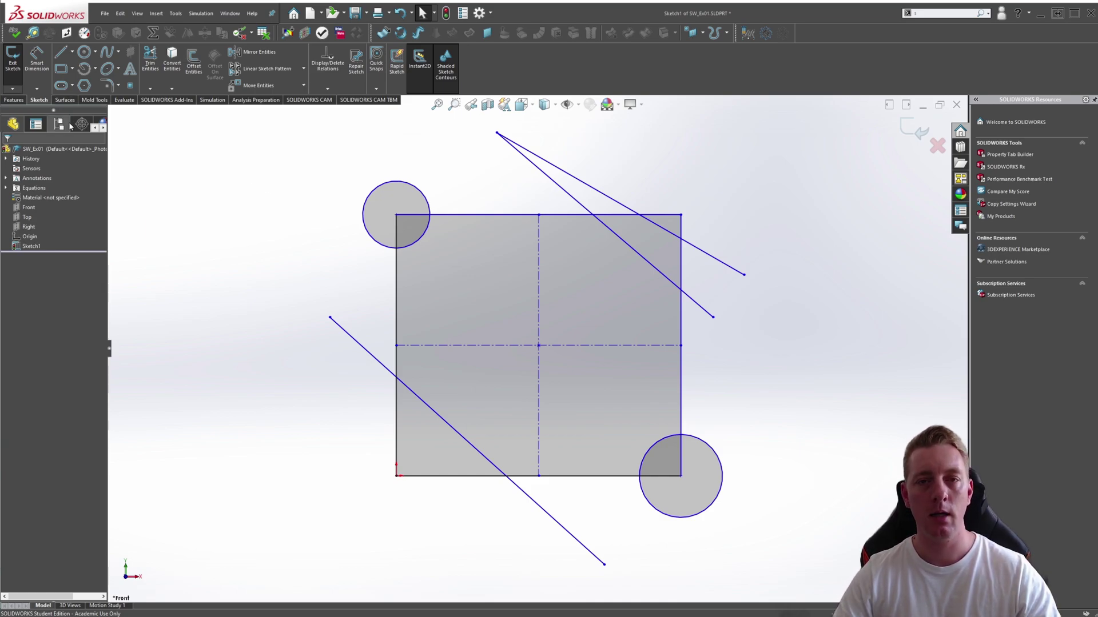
- Start and cancel Trim Entities, then browse the Tools > Sketch Tools menus for trimming
click(151, 70)
key(Escape)
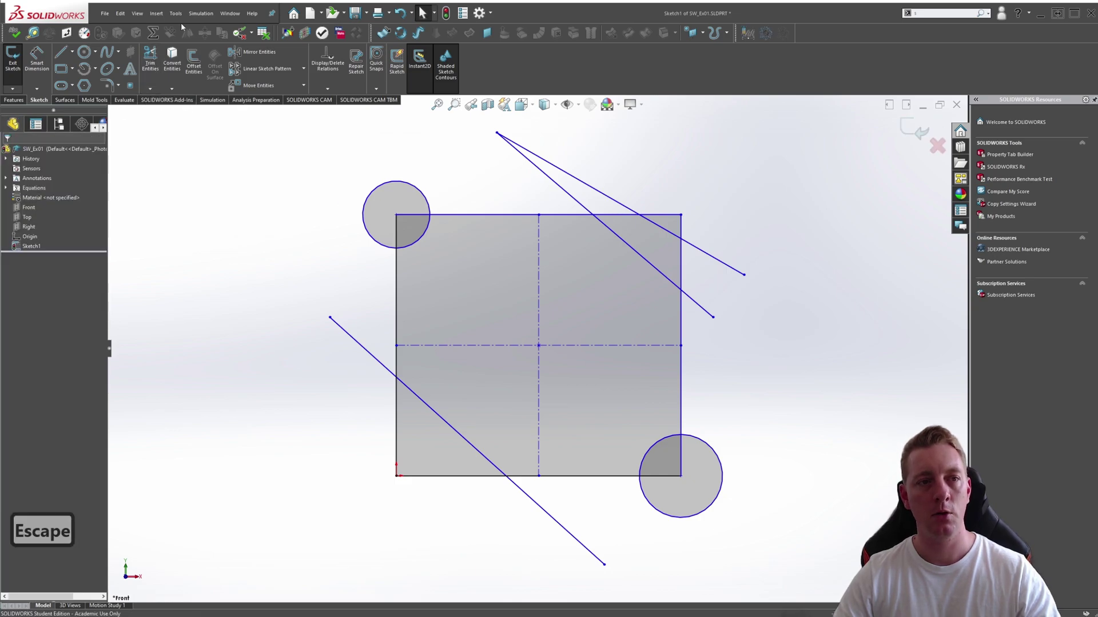
click(174, 14)
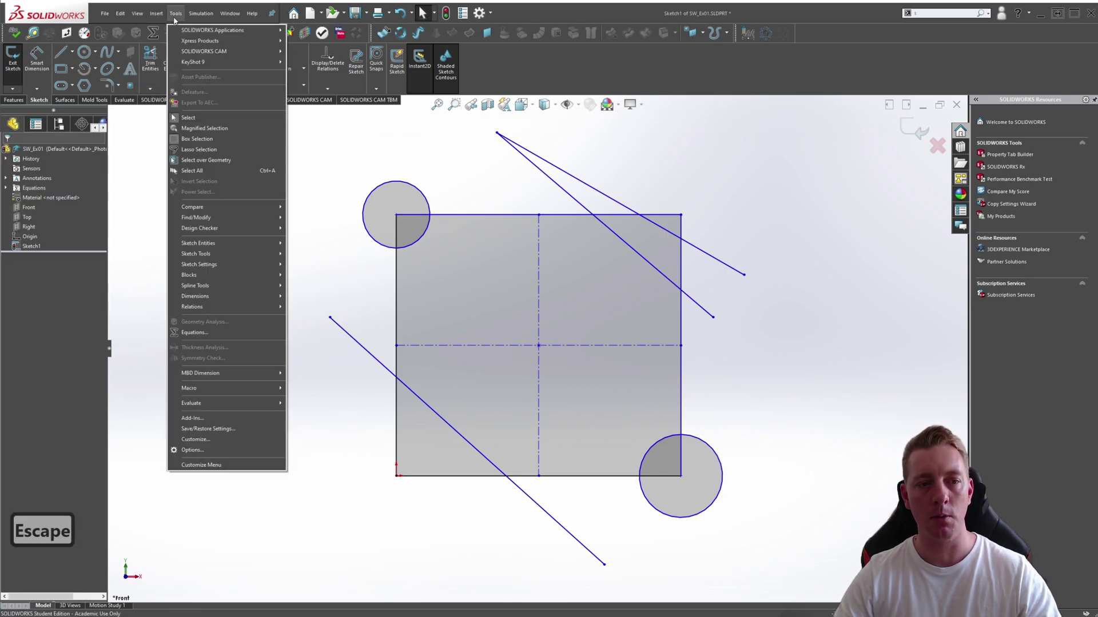
mouse_move(191, 256)
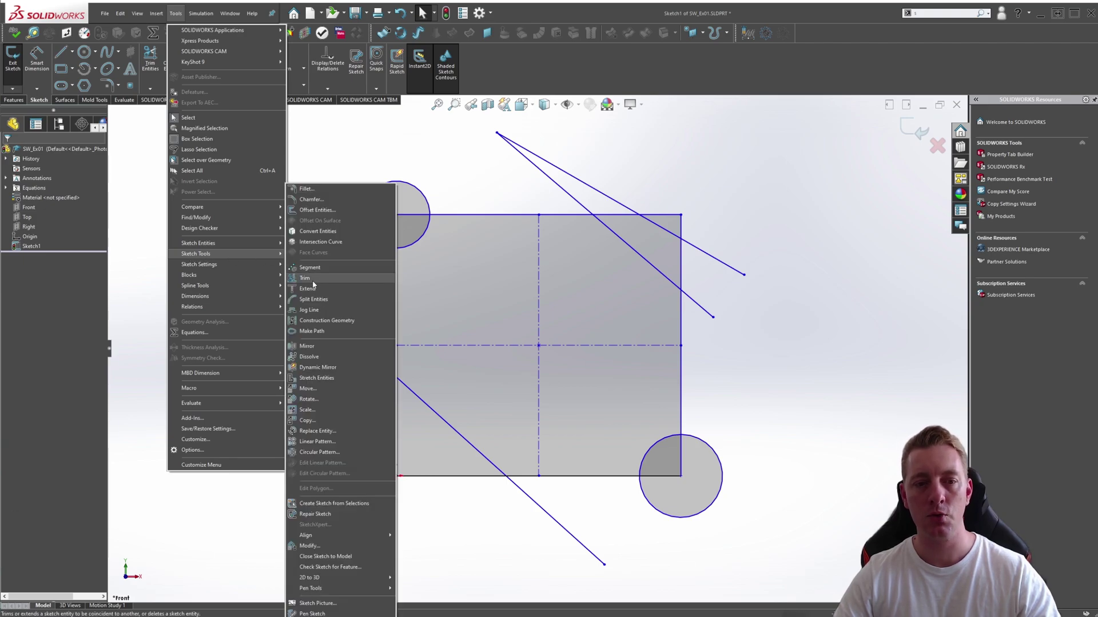
click(270, 219)
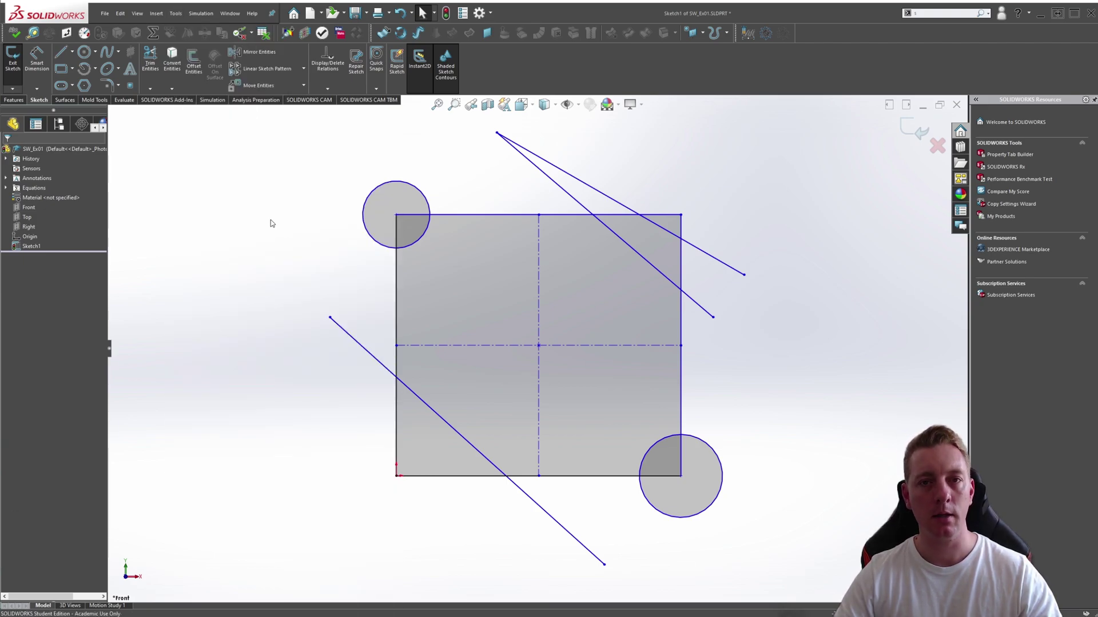
- Check the sketch right-click menu for trim commands, then bring up the S shortcut bar
right_click(272, 223)
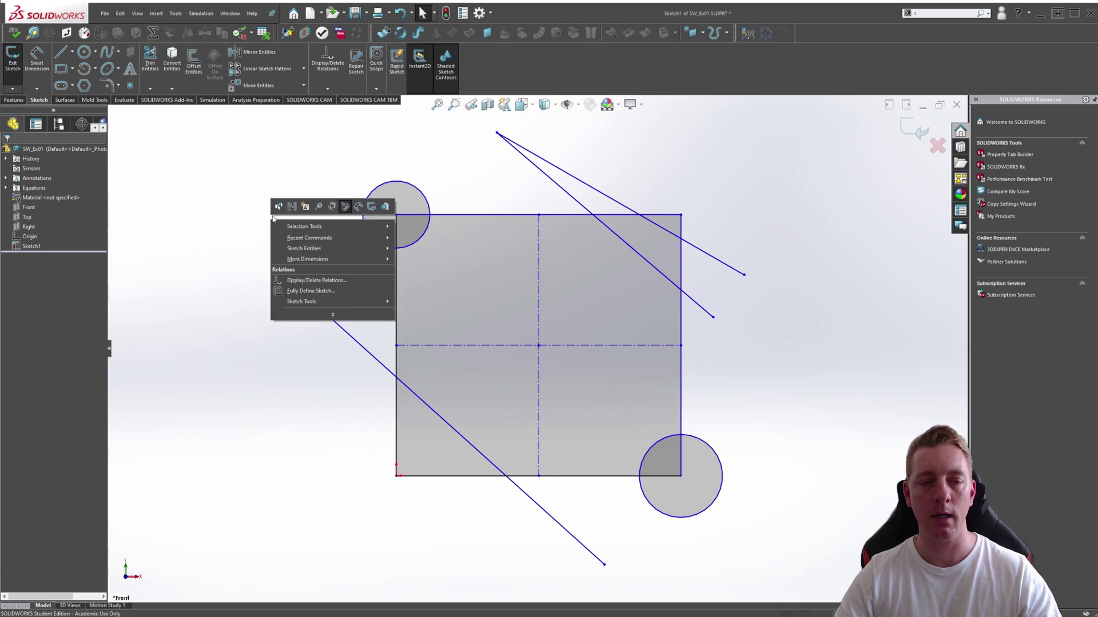
mouse_move(326, 303)
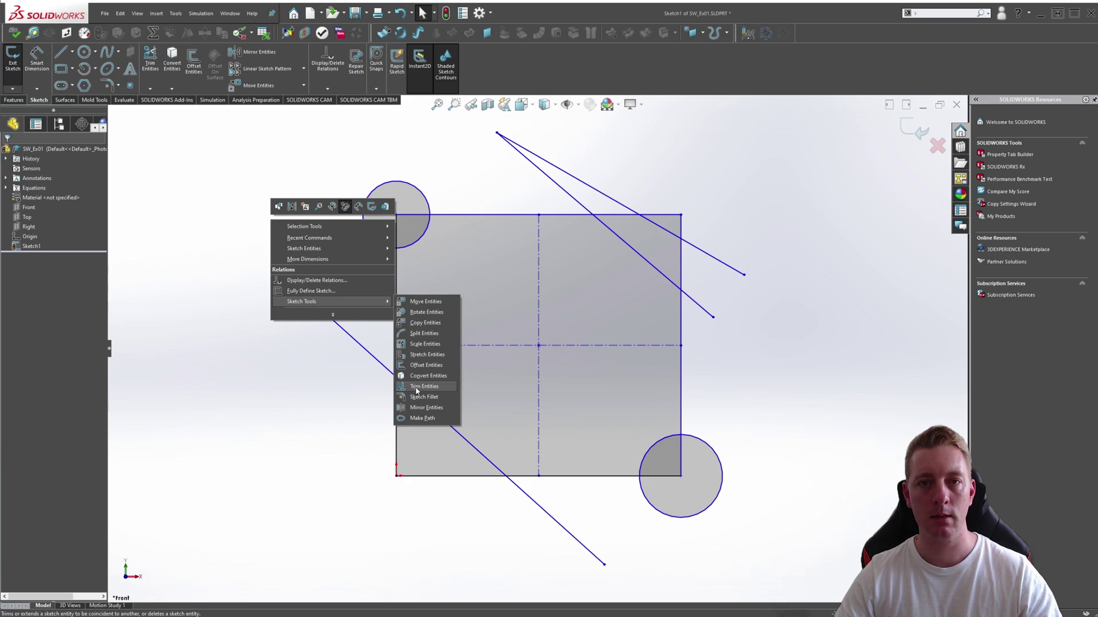
click(290, 384)
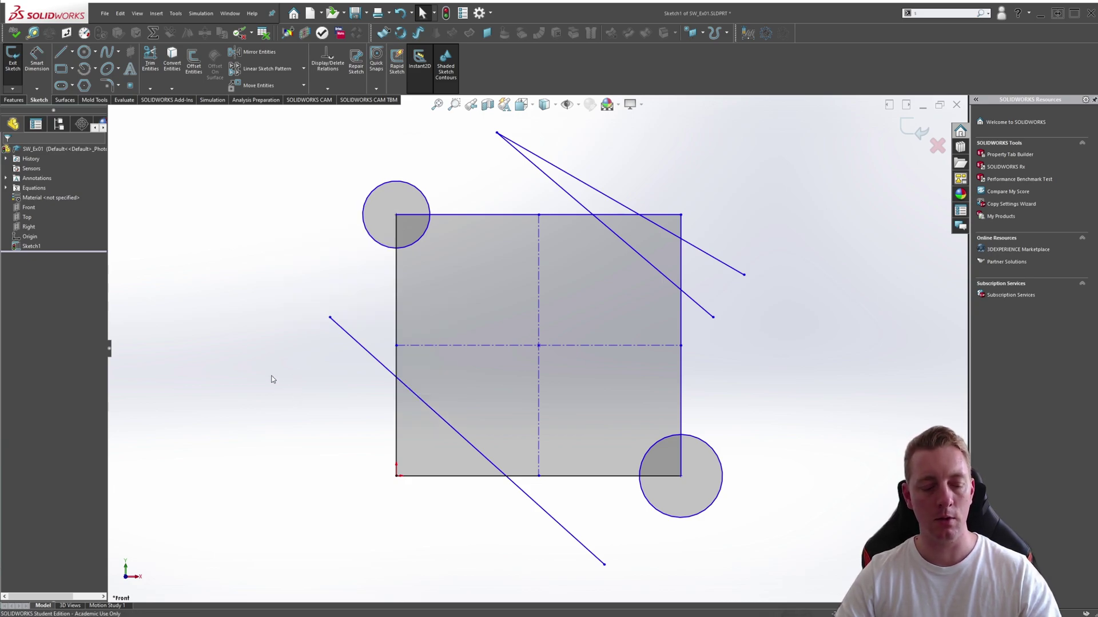
key(s)
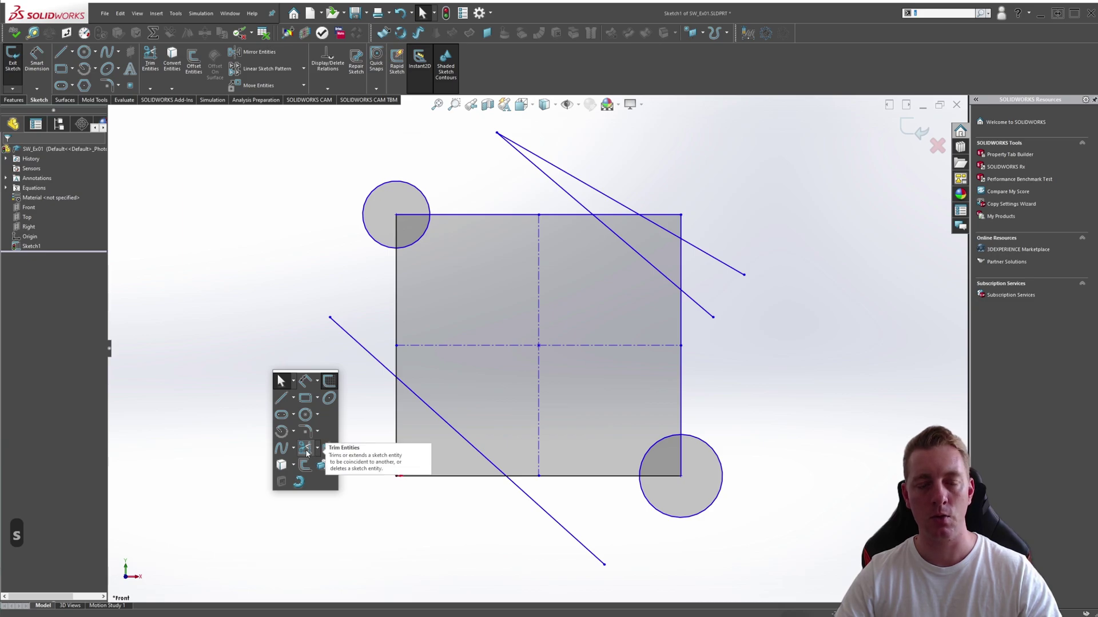
- Start Trim Entities from the shortcut bar and choose the Power trim option
click(305, 449)
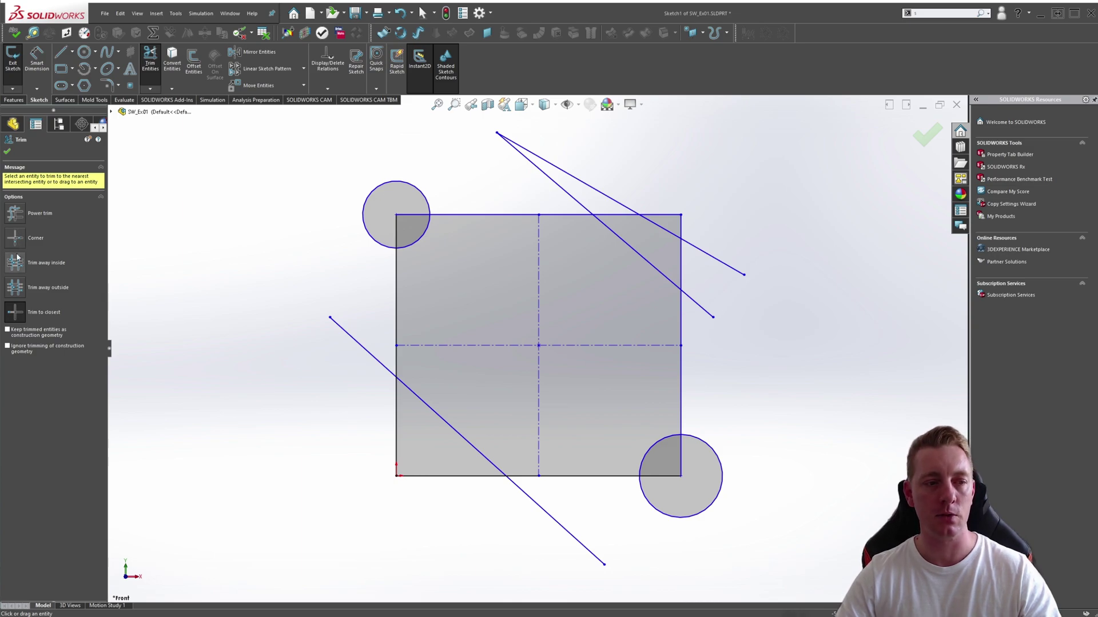
click(15, 214)
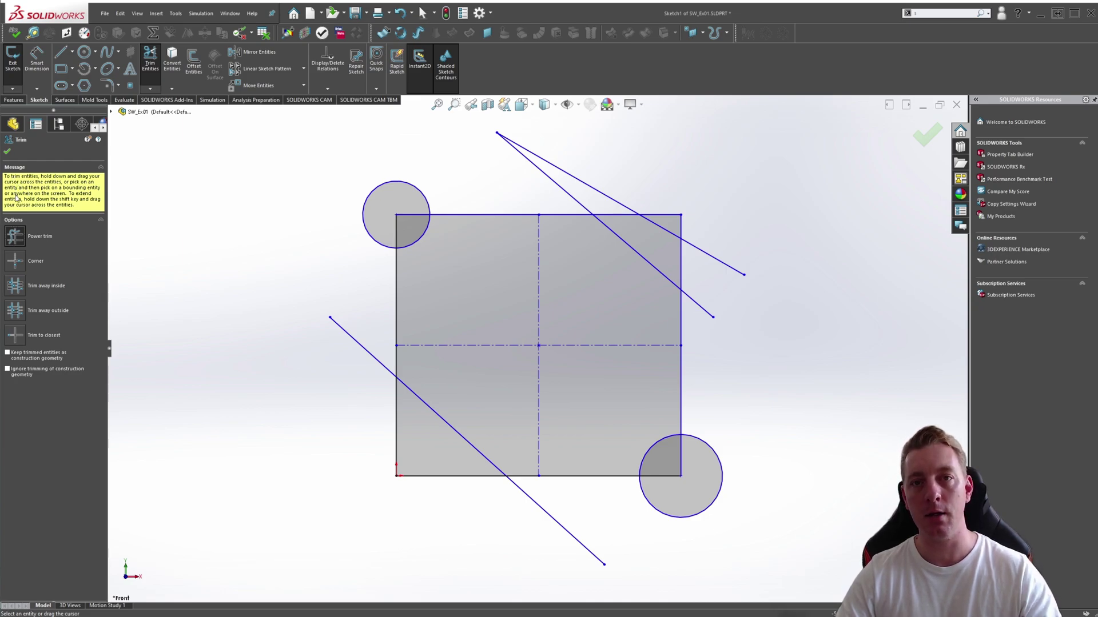
- Use Trim to closest on the top-left circle arc and three diagonal segments, then undo
click(15, 337)
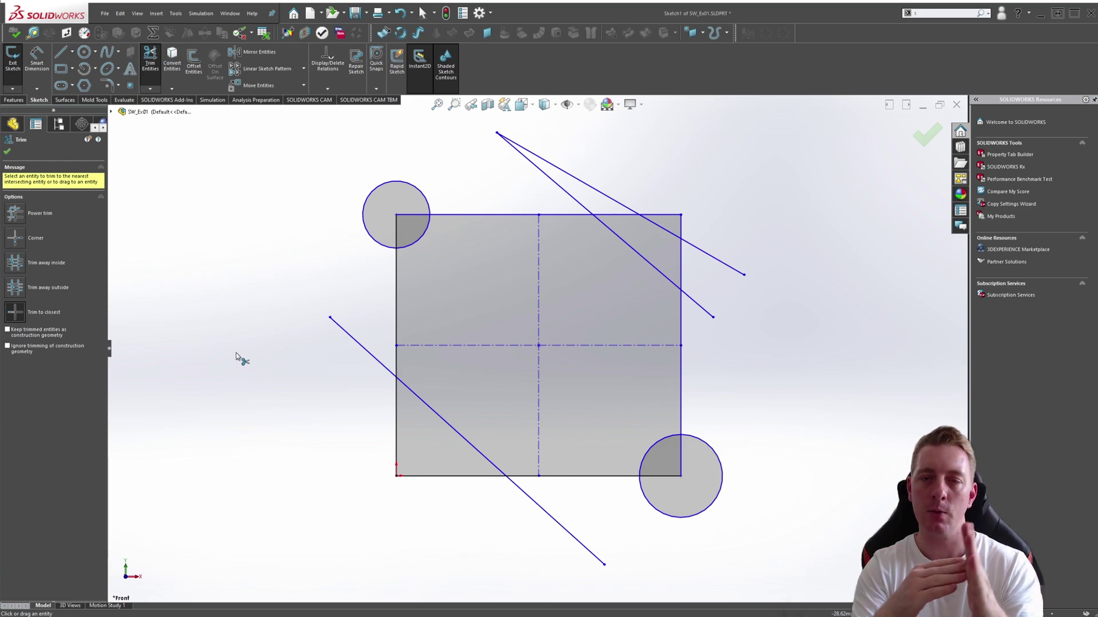
click(417, 246)
key(ctrl+z)
click(456, 431)
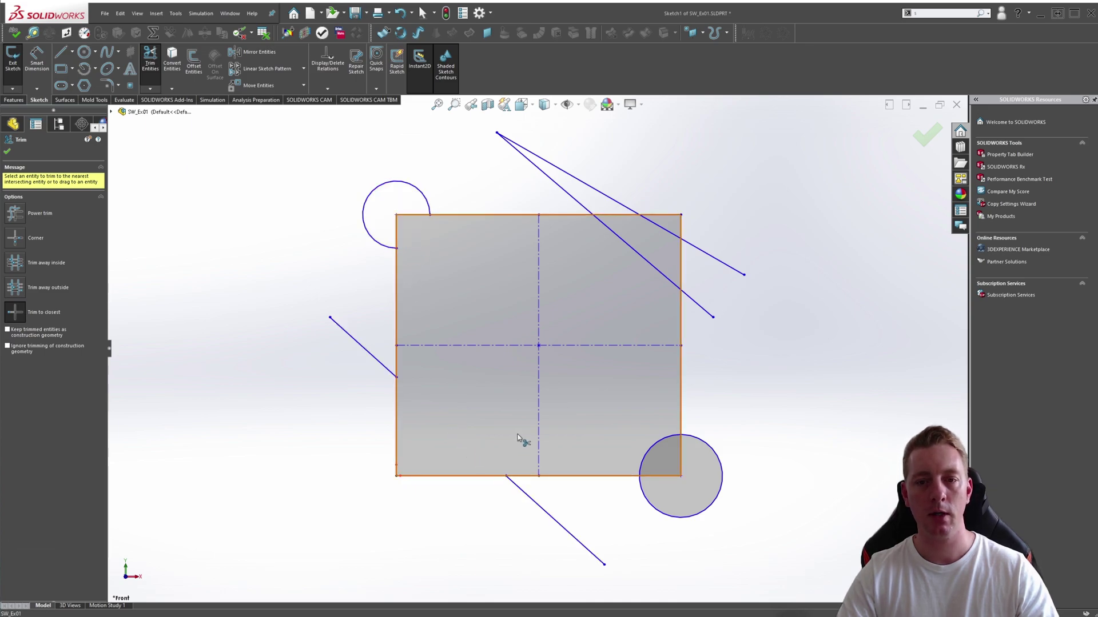
click(647, 260)
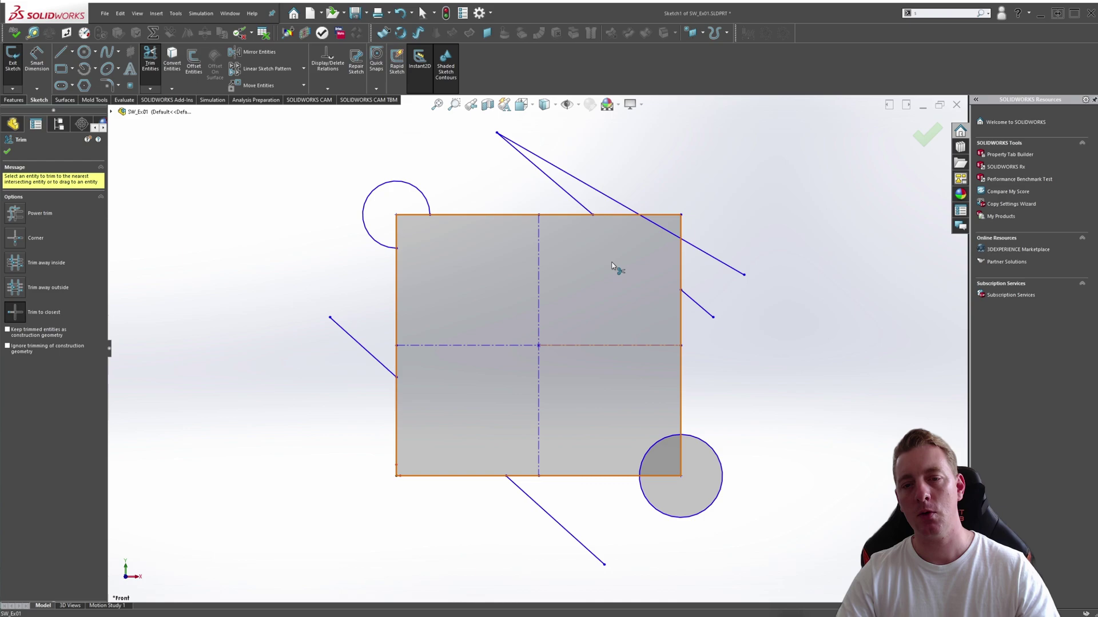
click(673, 288)
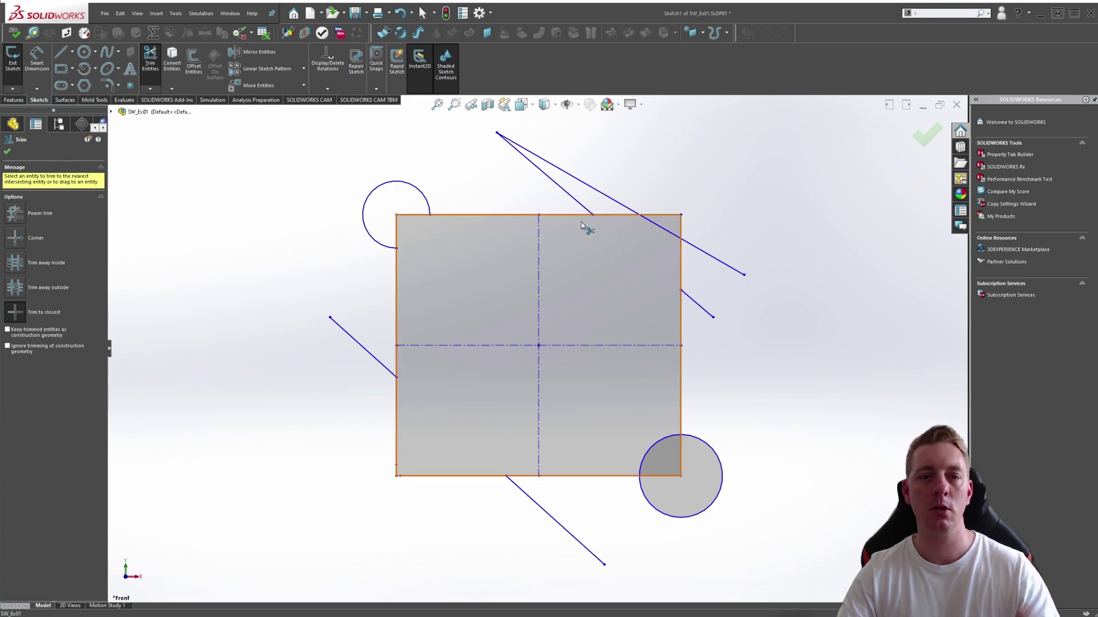
key(ctrl+z)
key(ctrl+z)
key(ctrl+z)
key(ctrl+z)
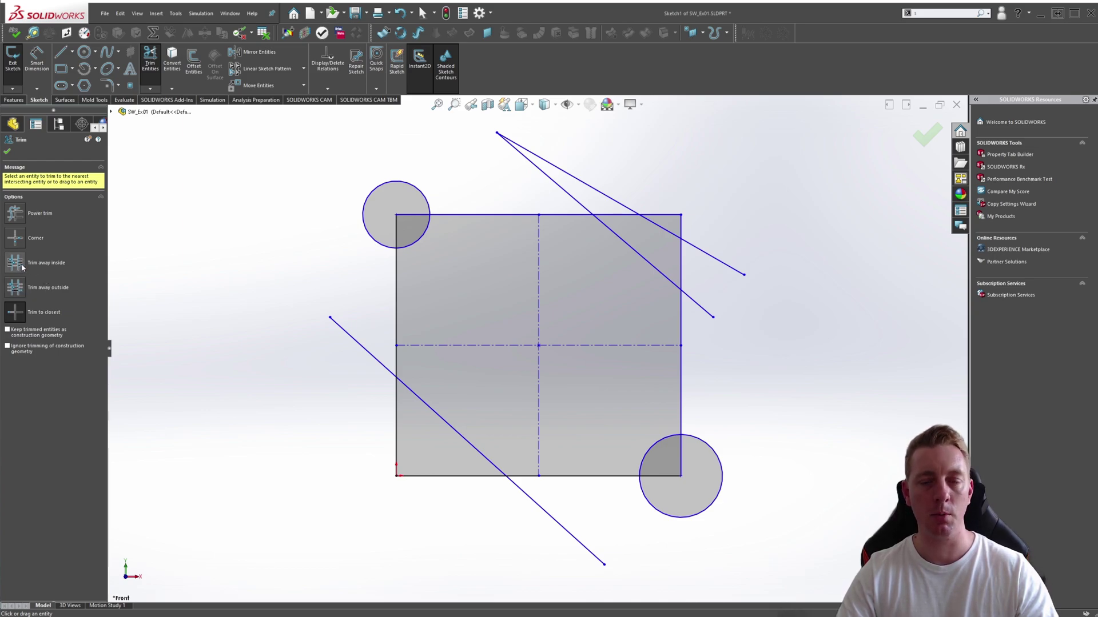
- Trim away outside the square's right and top edges, keeping the upper-right diagonal's inside part
click(48, 288)
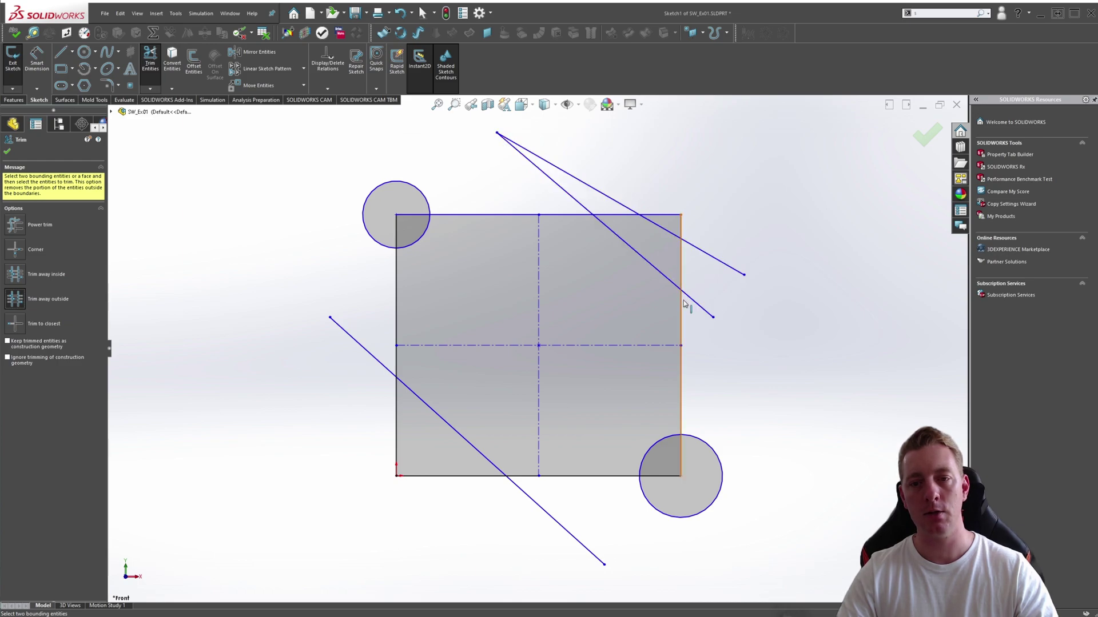
click(681, 270)
click(616, 219)
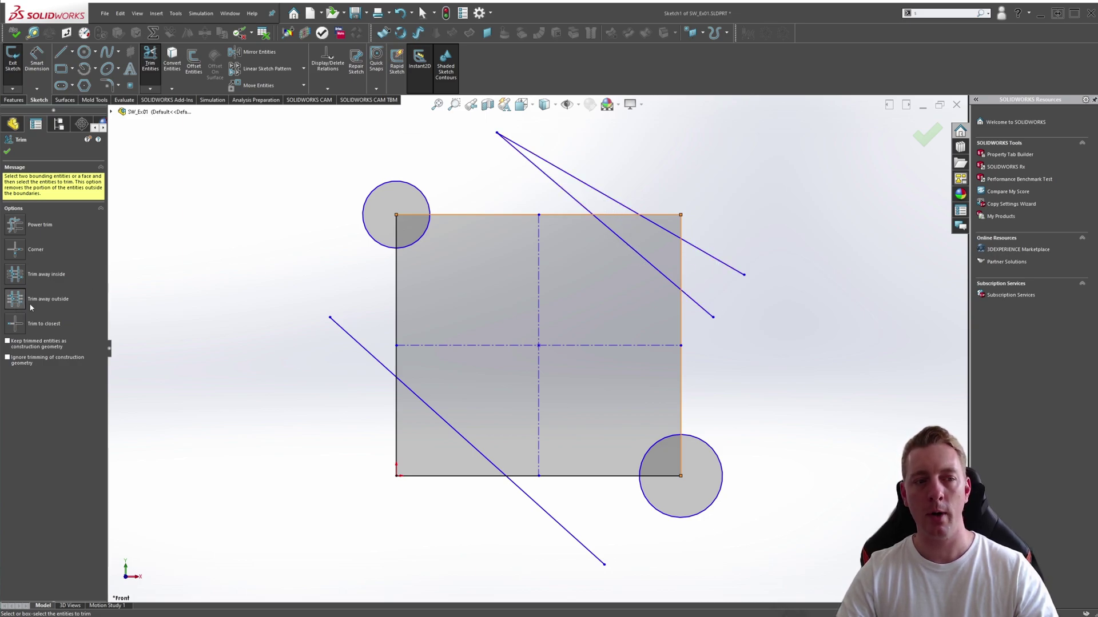
click(655, 227)
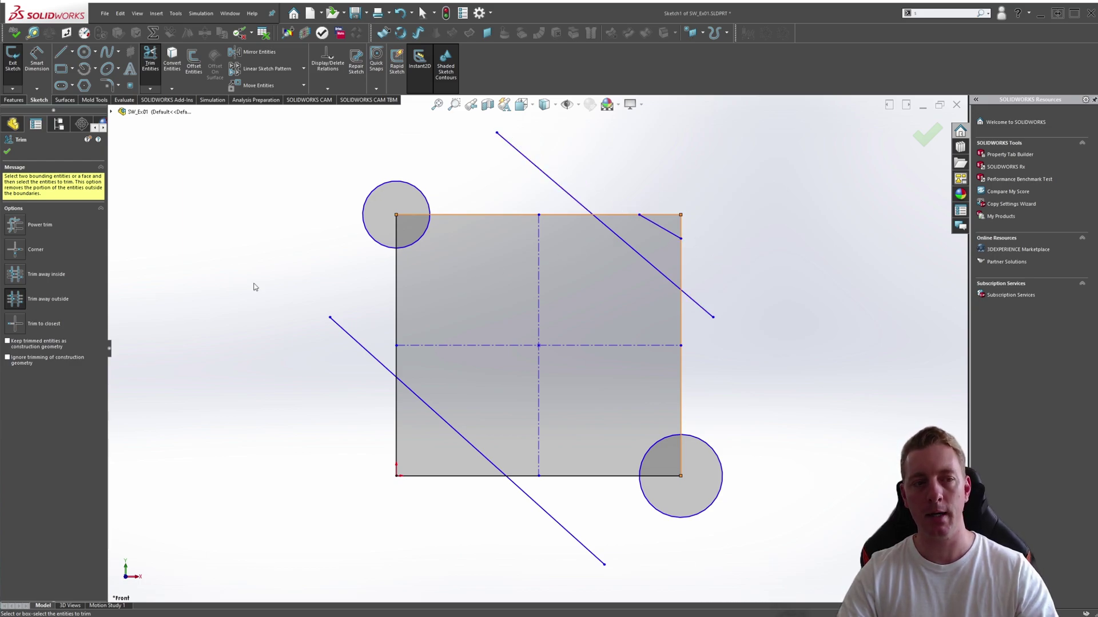
- Switch to Trim away inside and remove another diagonal's segment inside the square
click(15, 274)
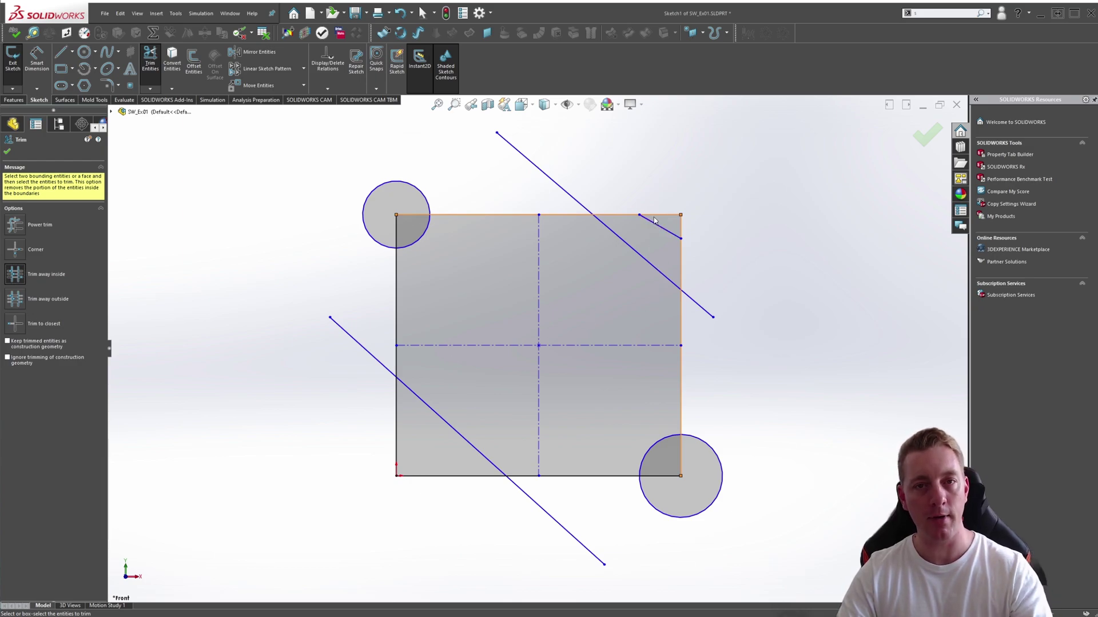
click(624, 240)
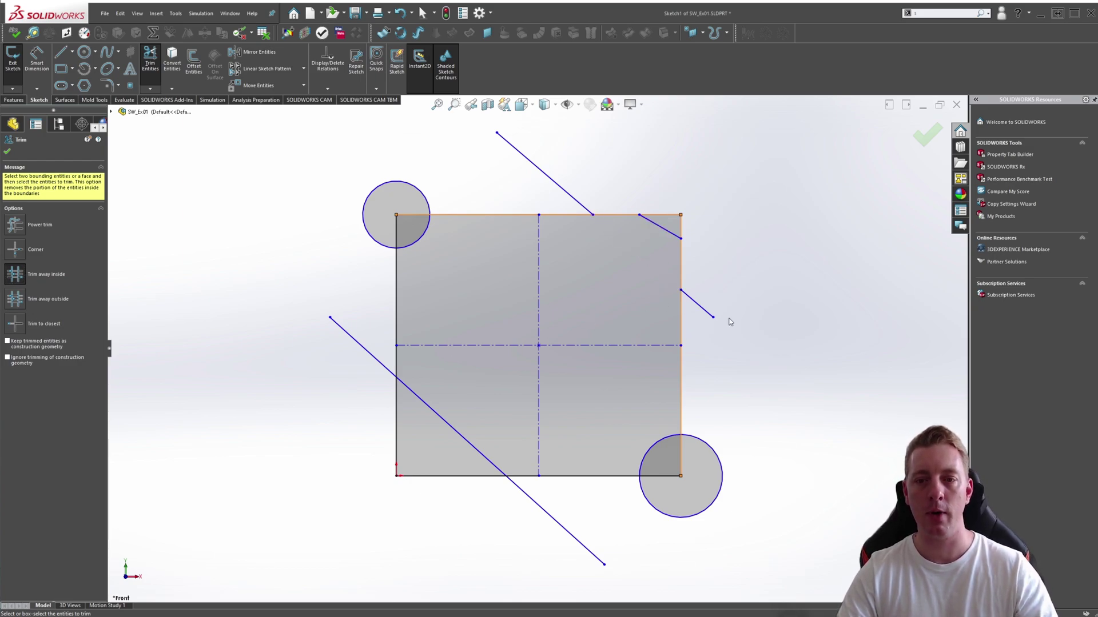
key(Escape)
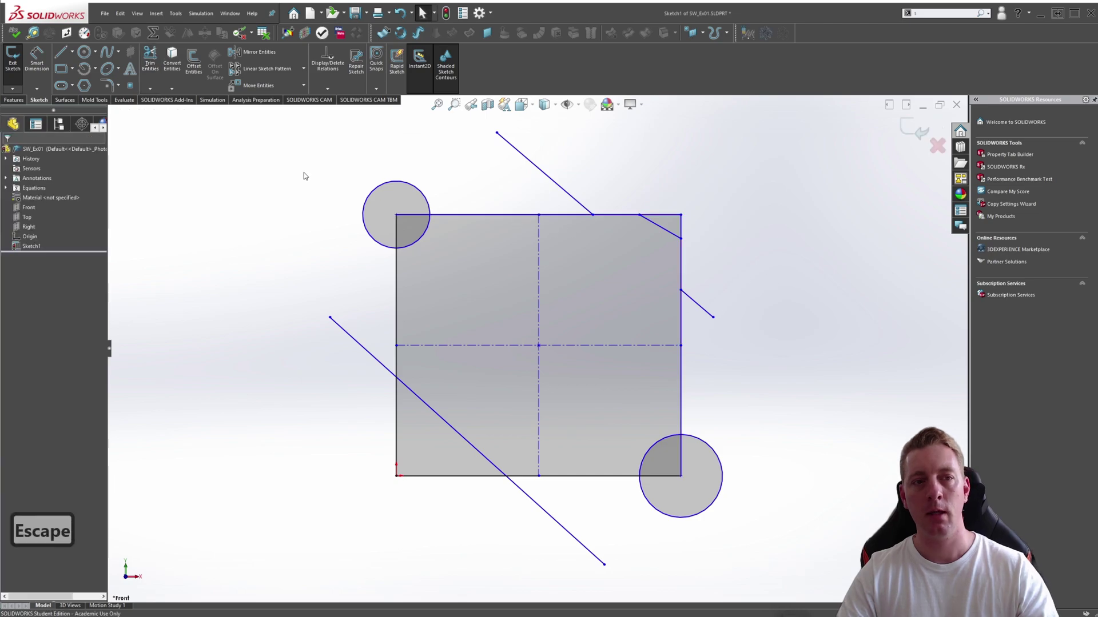
click(197, 60)
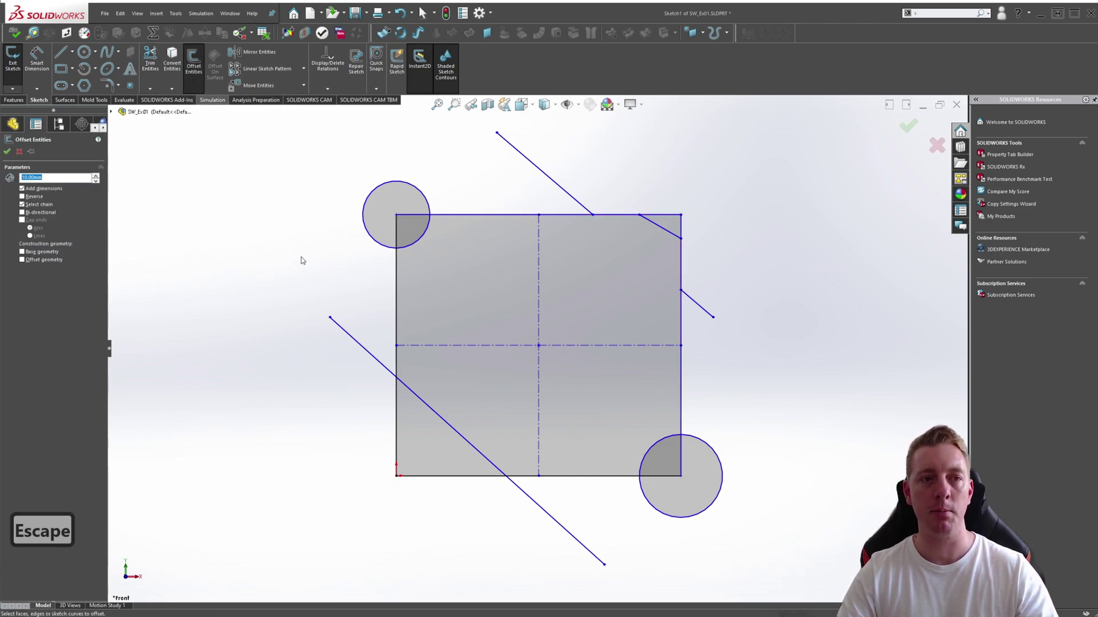
- Pick the left and bottom edges as boundaries, then corner-trim the top edge to the inner diagonal
key(Escape)
click(150, 60)
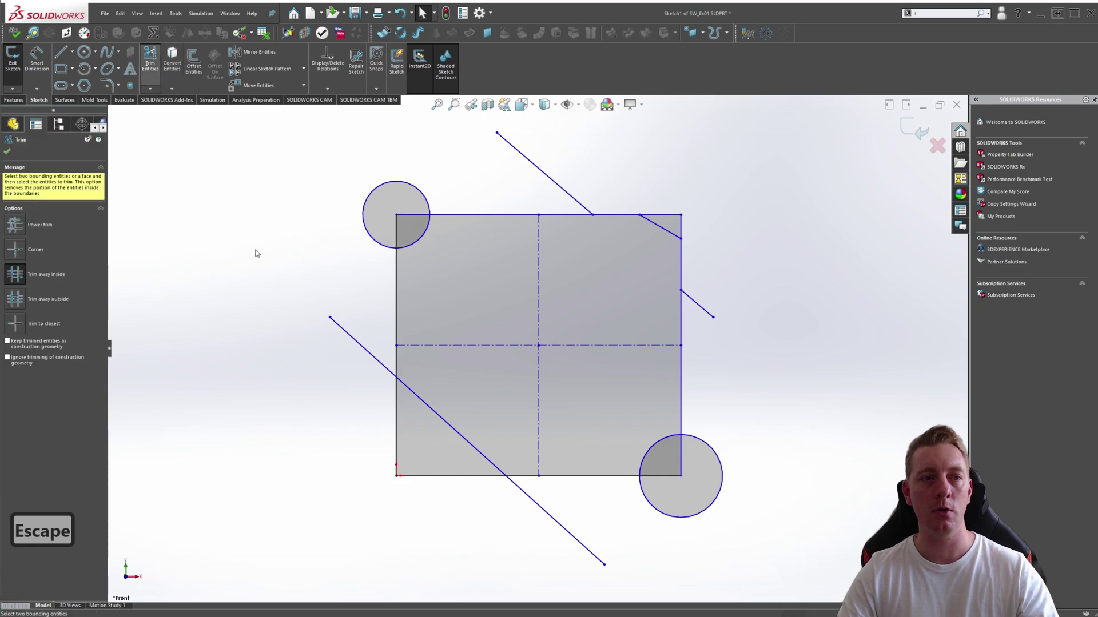
click(398, 426)
click(442, 476)
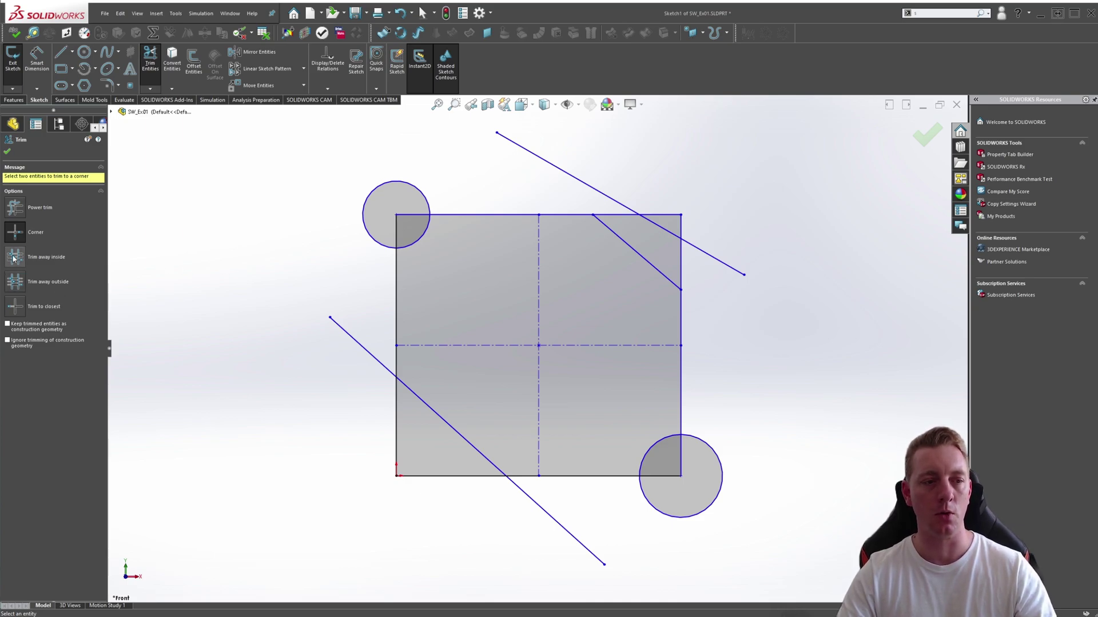
click(576, 216)
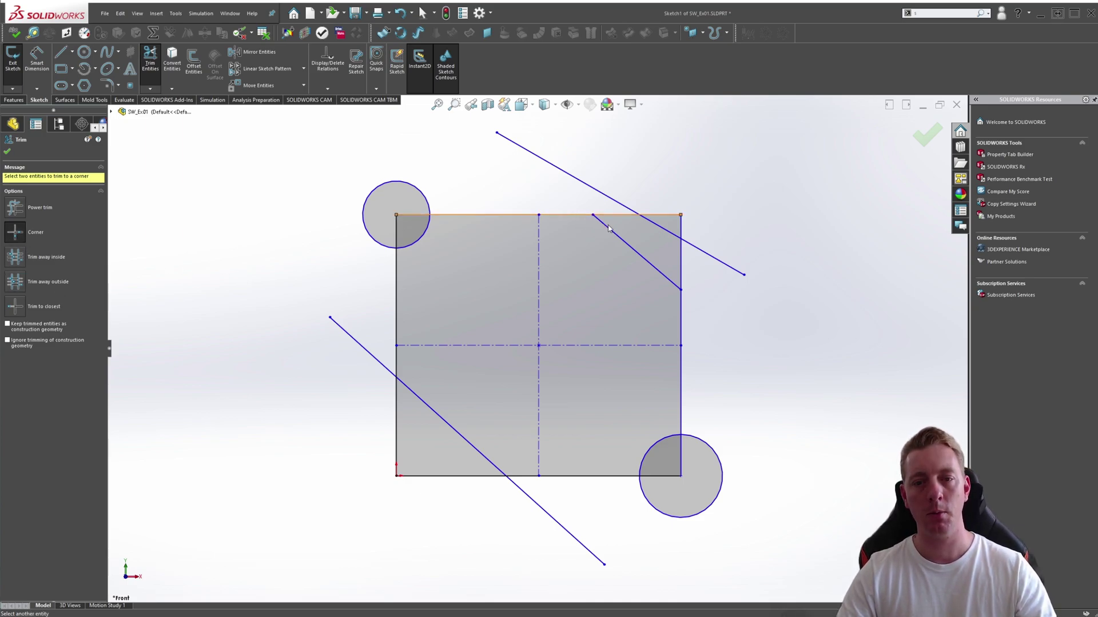
click(623, 241)
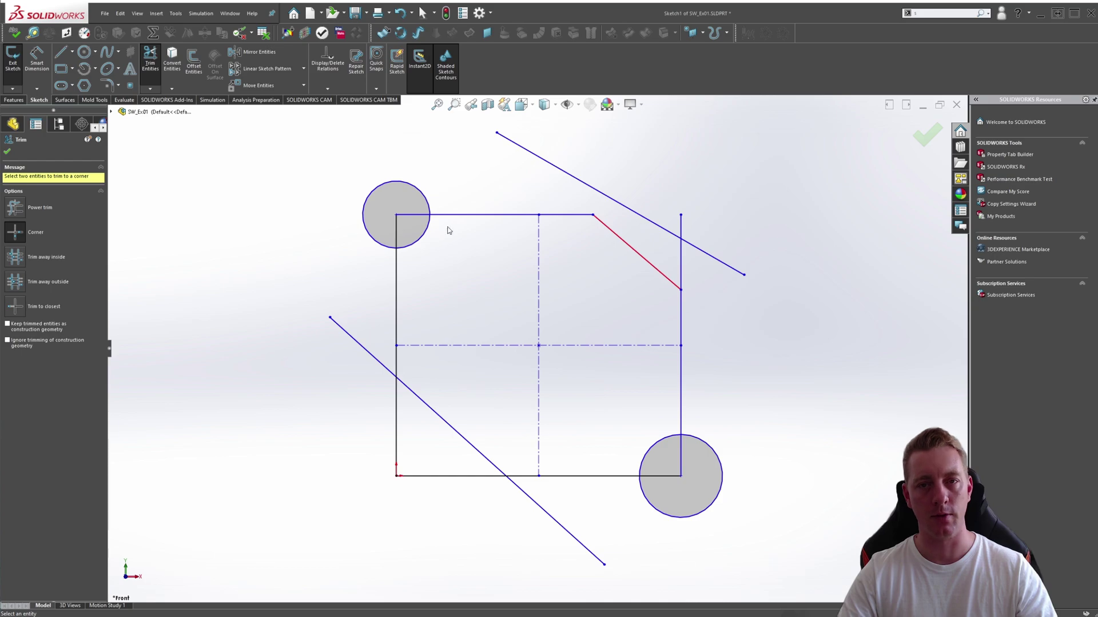
- Undo the corner trim, then power-trim the upper diagonals back to the square's top edge
key(ctrl+z)
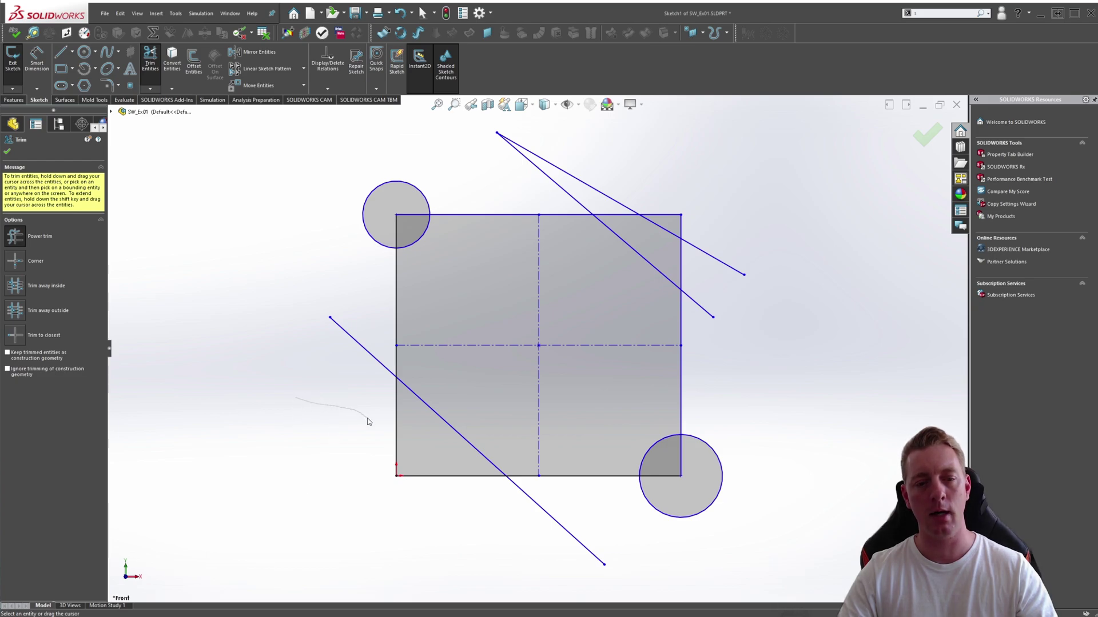
mouse_move(373, 424)
mouse_down()
mouse_move(435, 504)
mouse_move(455, 511)
mouse_move(525, 518)
mouse_move(590, 507)
mouse_up()
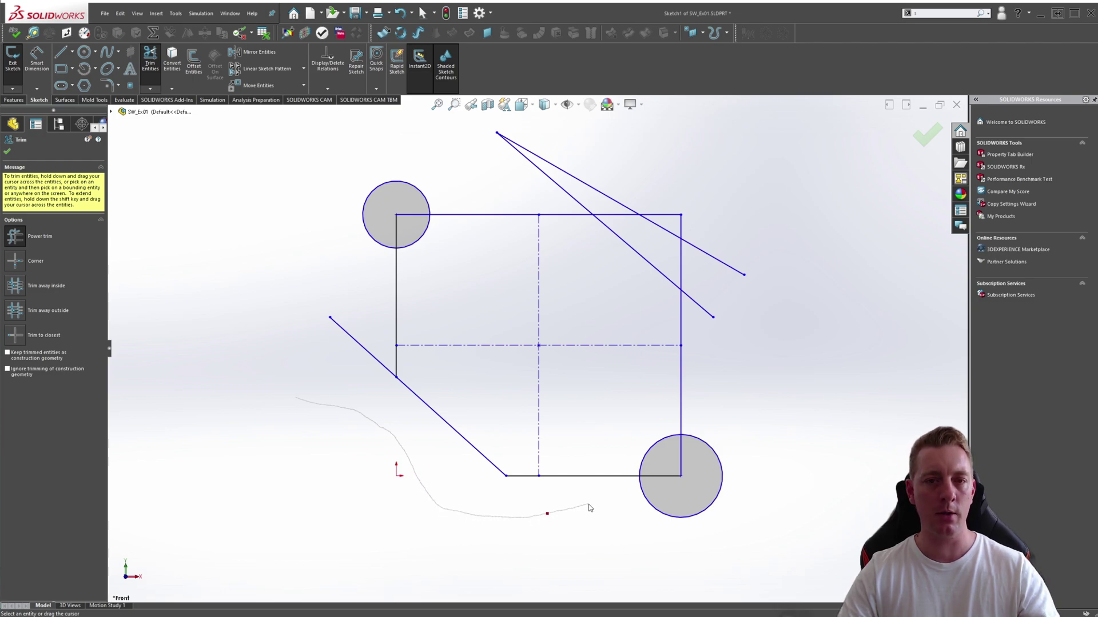
mouse_move(585, 508)
mouse_down()
mouse_move(546, 518)
mouse_move(446, 507)
mouse_move(420, 489)
mouse_move(395, 442)
mouse_up()
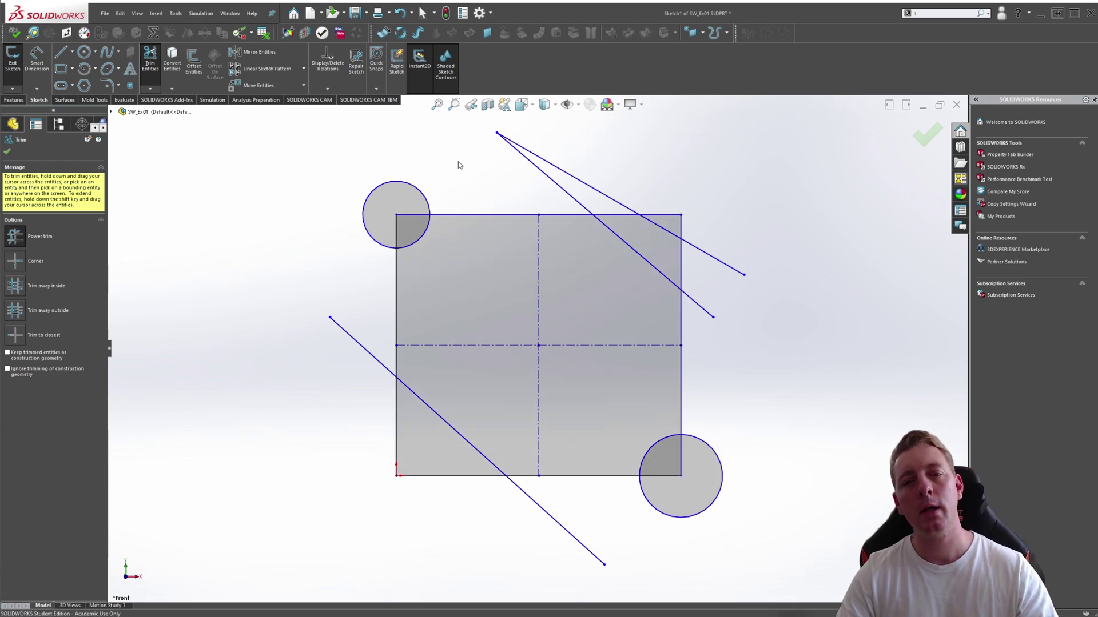
mouse_move(457, 161)
mouse_down()
mouse_move(546, 166)
mouse_move(705, 270)
mouse_move(656, 206)
mouse_move(695, 241)
mouse_up()
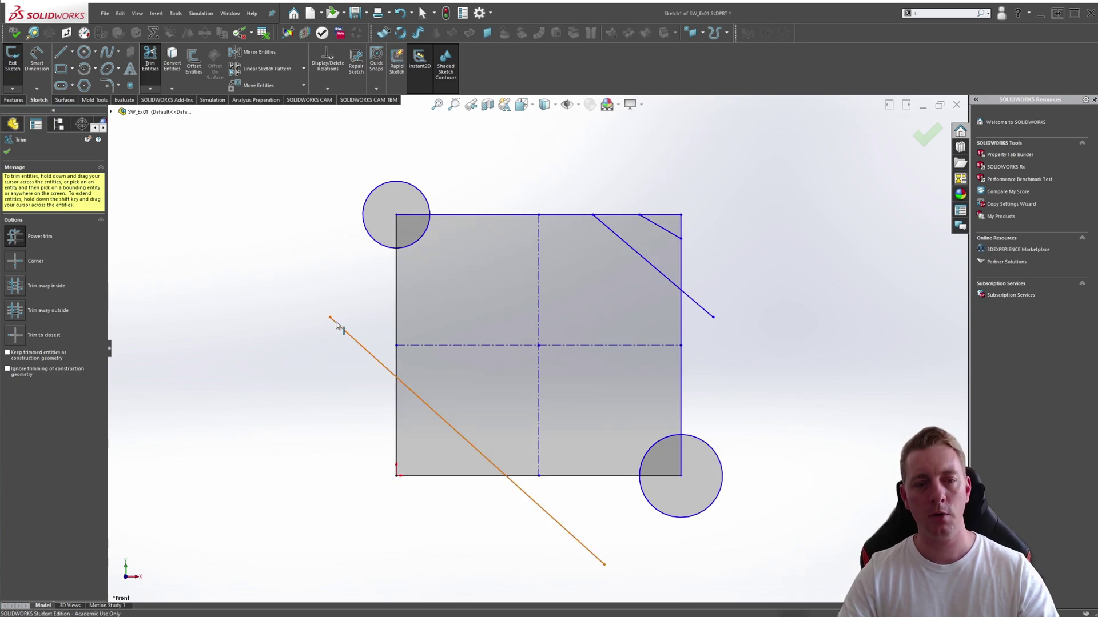
- Shorten the lower diagonal at both ends with power-trim drags and cancel an extension
drag(330, 319, 378, 361)
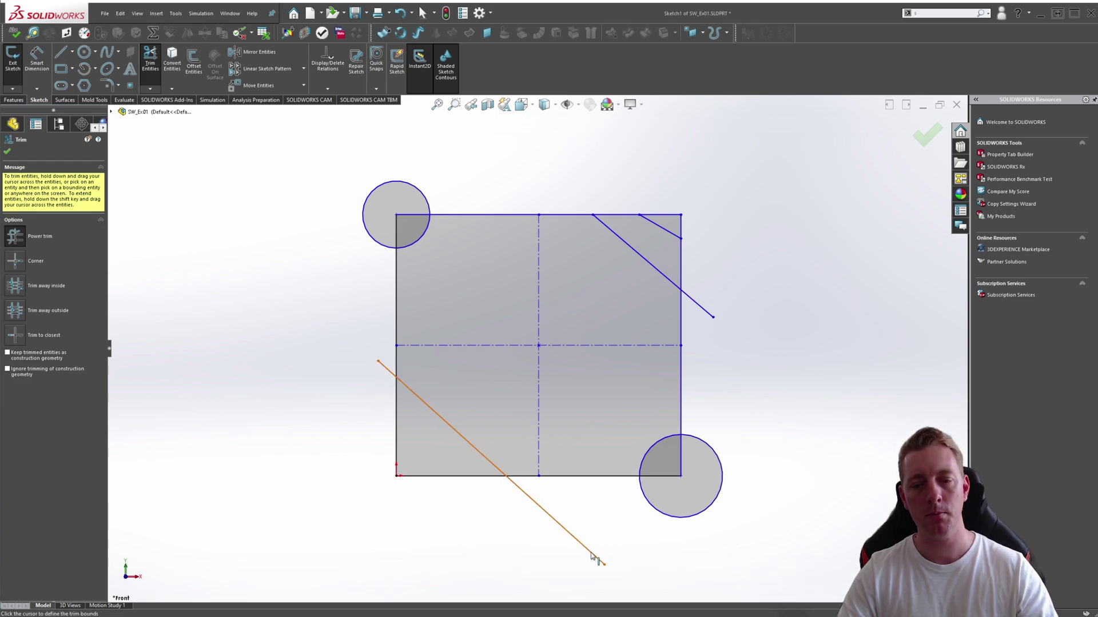
drag(534, 505, 515, 489)
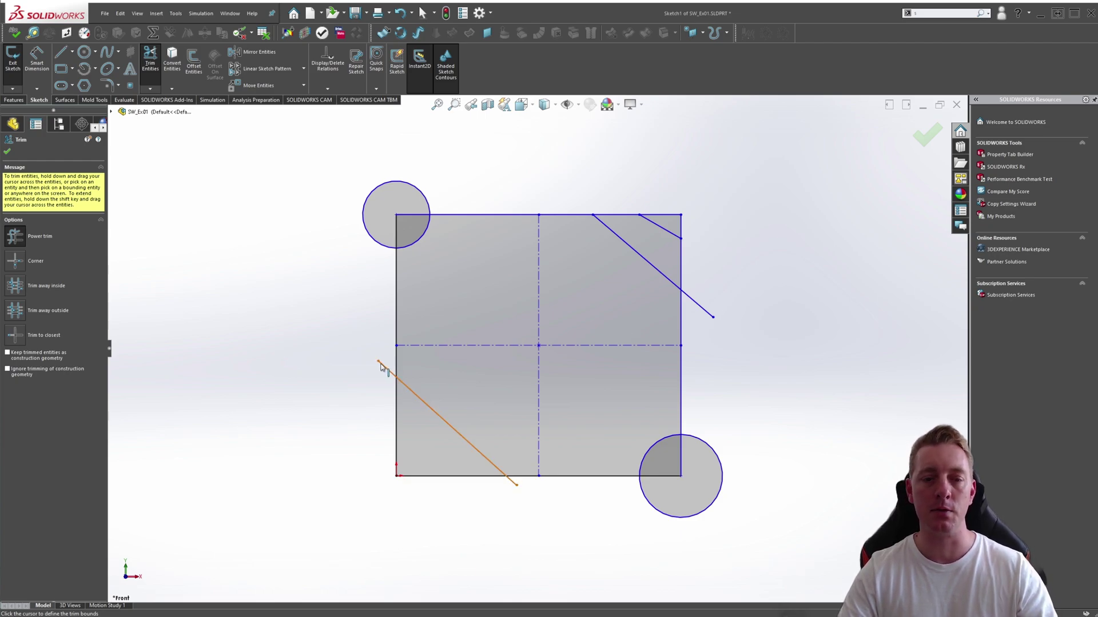
drag(381, 366, 185, 244)
key(Escape)
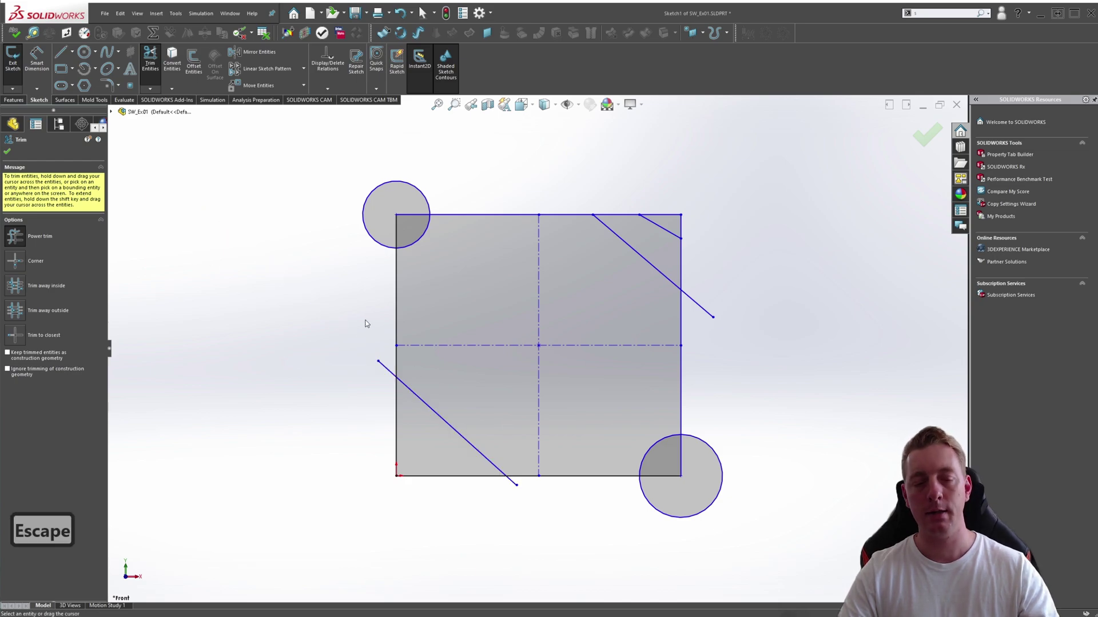
- Trim the long lower diagonal to the square's left edge and the top-left circle's outside part
click(389, 372)
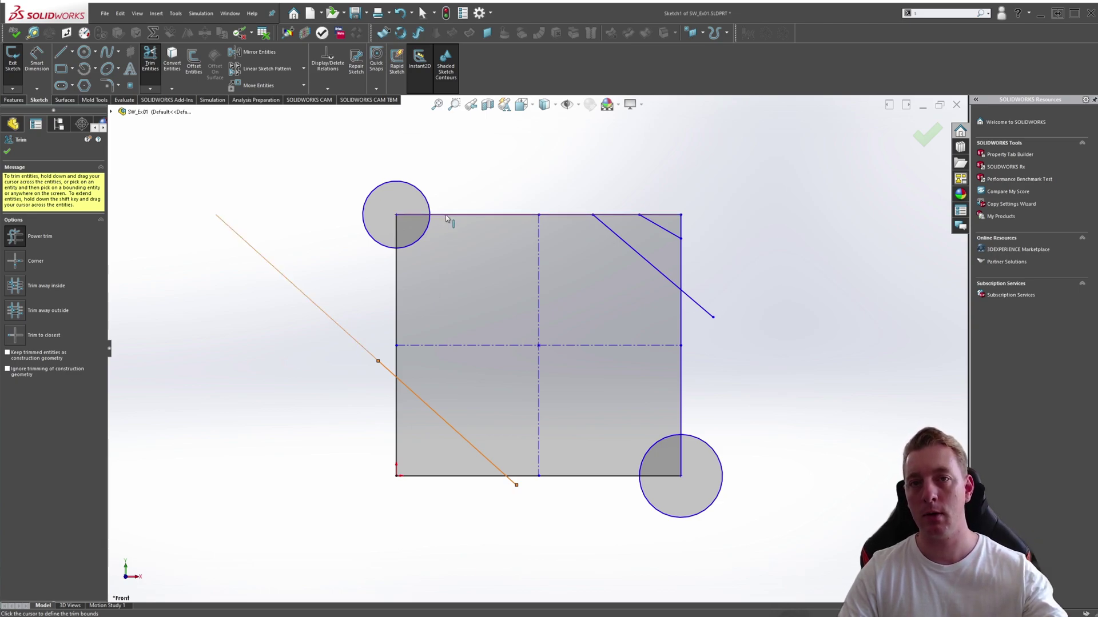
key(Escape)
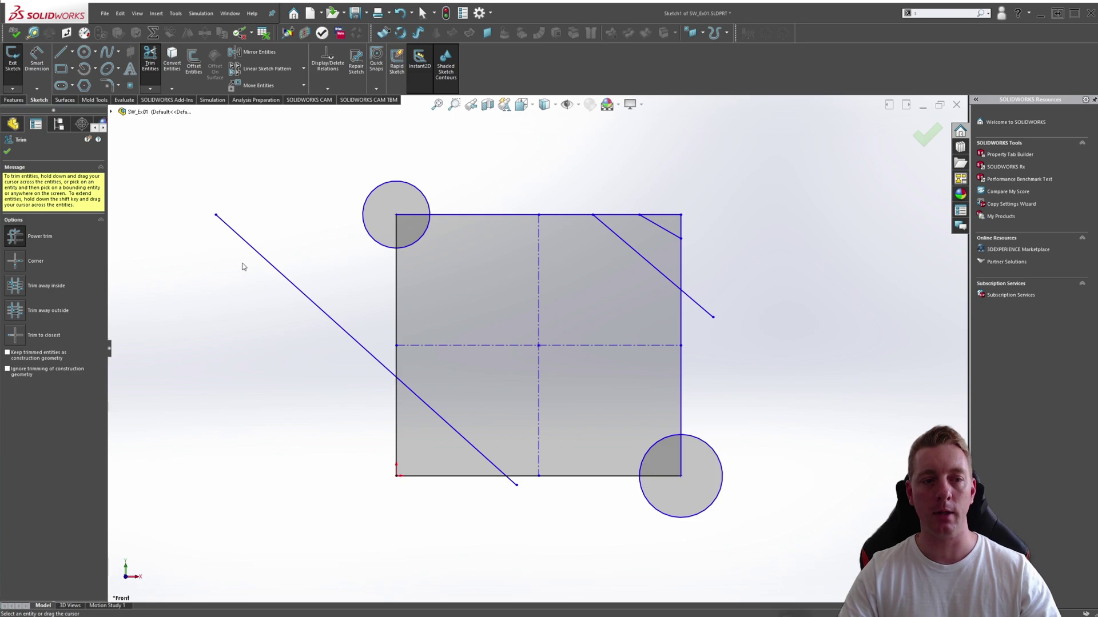
click(252, 248)
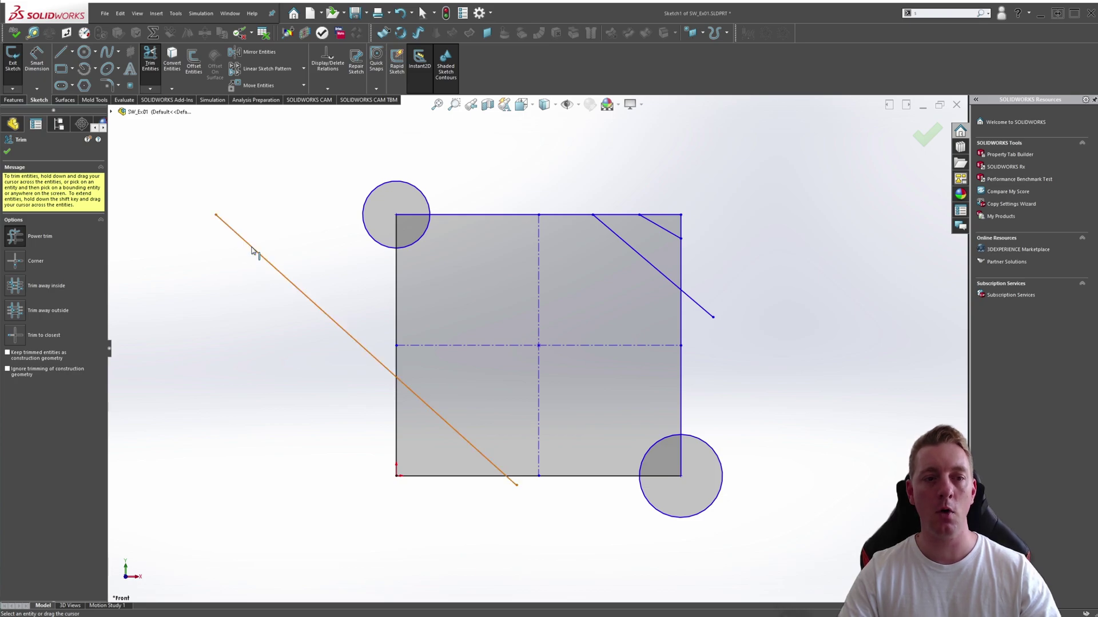
click(396, 321)
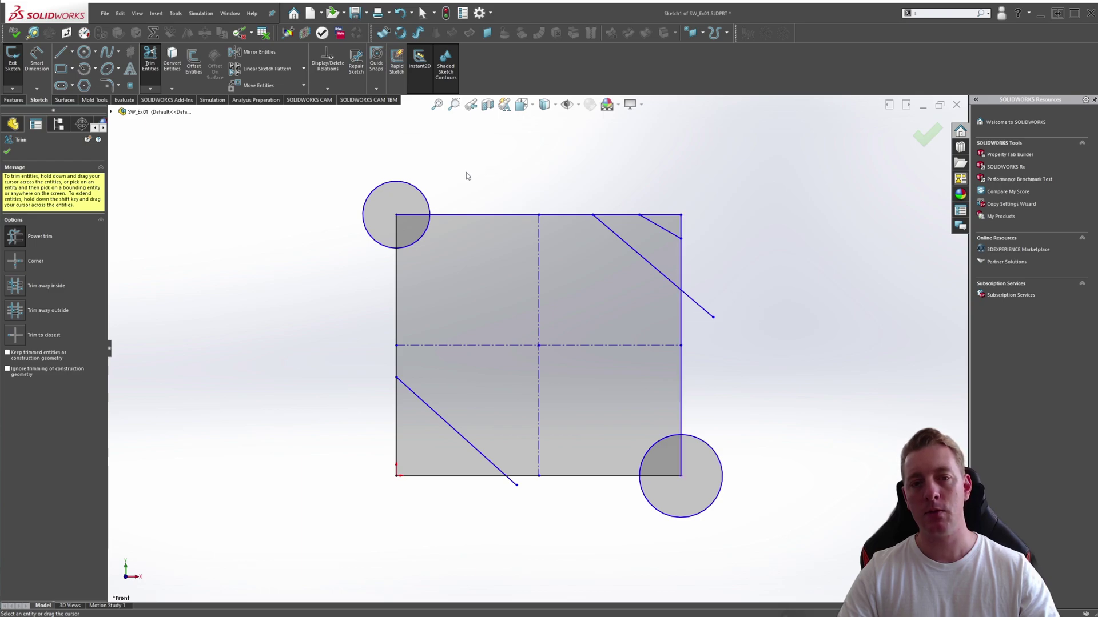
mouse_move(478, 167)
mouse_down()
mouse_move(378, 205)
mouse_move(360, 298)
mouse_move(386, 243)
mouse_move(426, 201)
mouse_move(657, 207)
mouse_move(707, 257)
mouse_move(690, 324)
mouse_move(708, 366)
mouse_move(697, 516)
mouse_move(686, 456)
mouse_move(662, 469)
mouse_move(660, 506)
mouse_move(617, 526)
mouse_move(516, 486)
mouse_up()
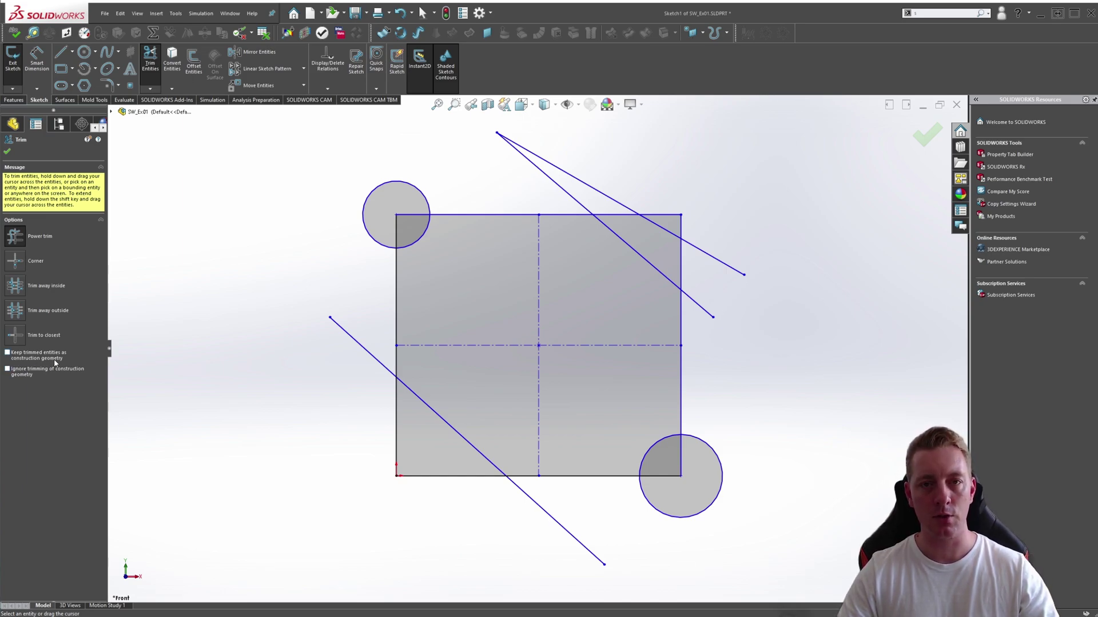
- Enable Keep trimmed entities as construction geometry and power-trim the square's lower-left corner edges
click(8, 353)
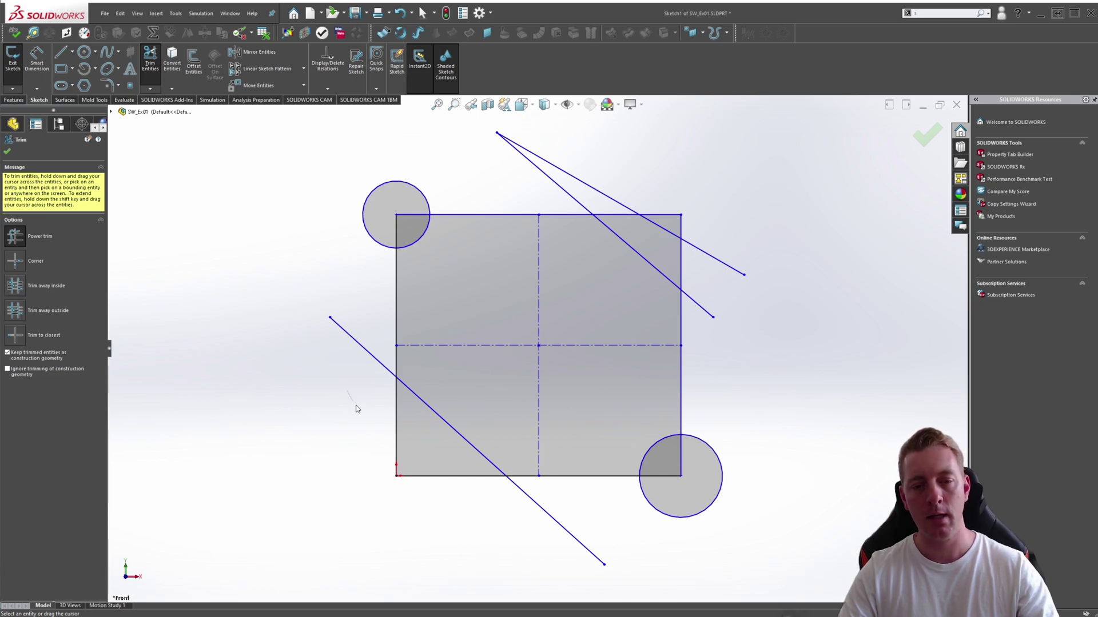
drag(356, 409, 473, 519)
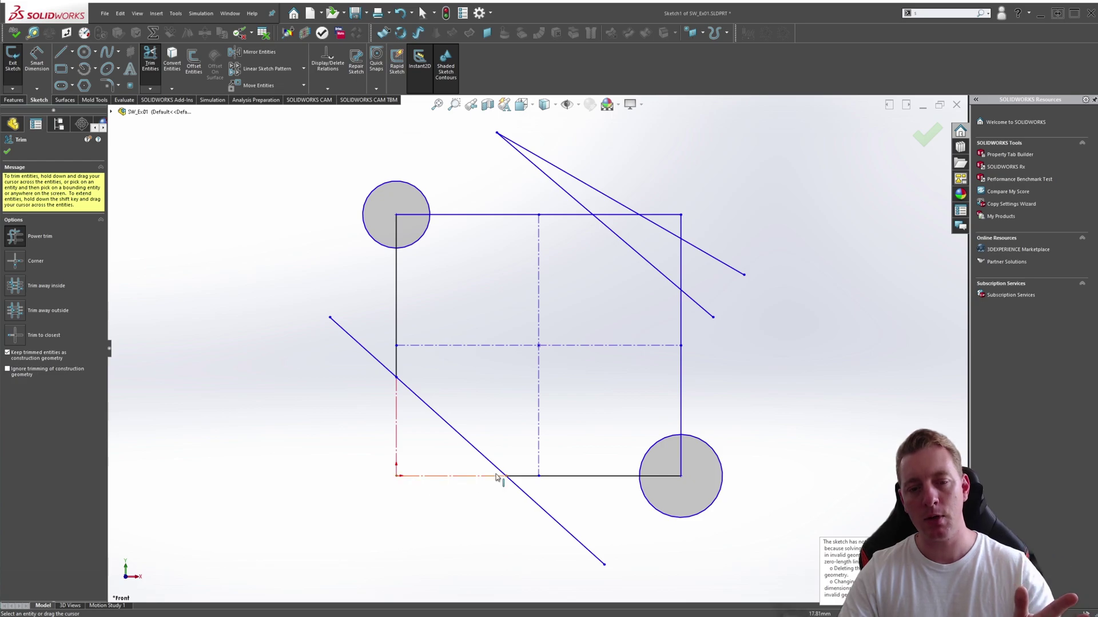
- Enable Ignore trimming of construction geometry and power-trim the lower diagonal back to the left edge
click(7, 370)
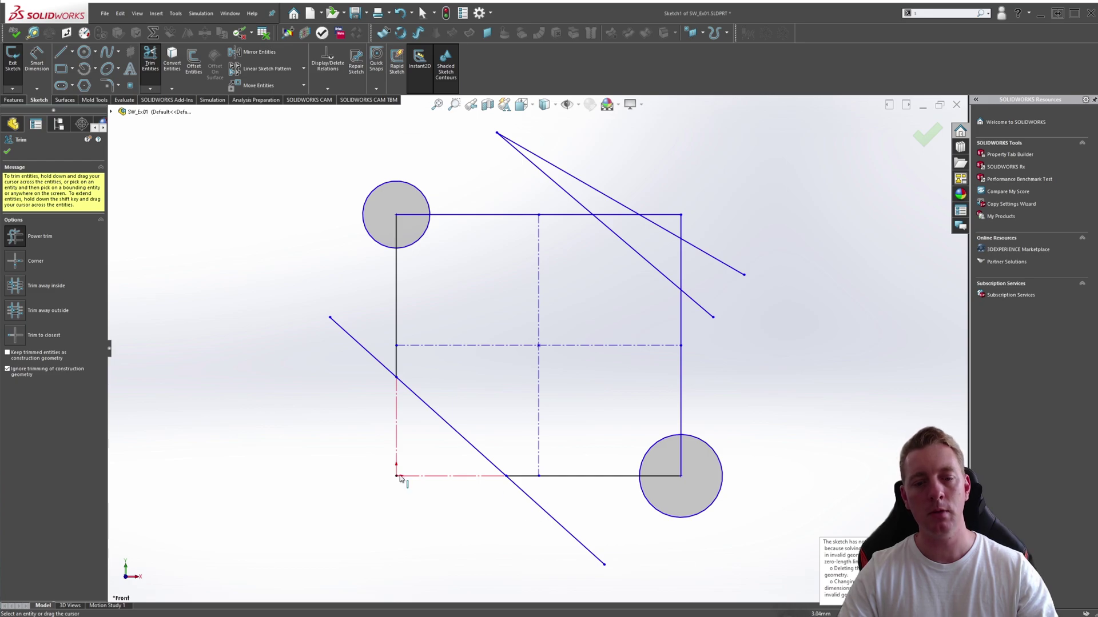
mouse_move(397, 447)
mouse_down()
mouse_move(431, 461)
mouse_move(468, 501)
mouse_move(495, 500)
mouse_move(522, 474)
mouse_move(502, 453)
mouse_move(448, 437)
mouse_up()
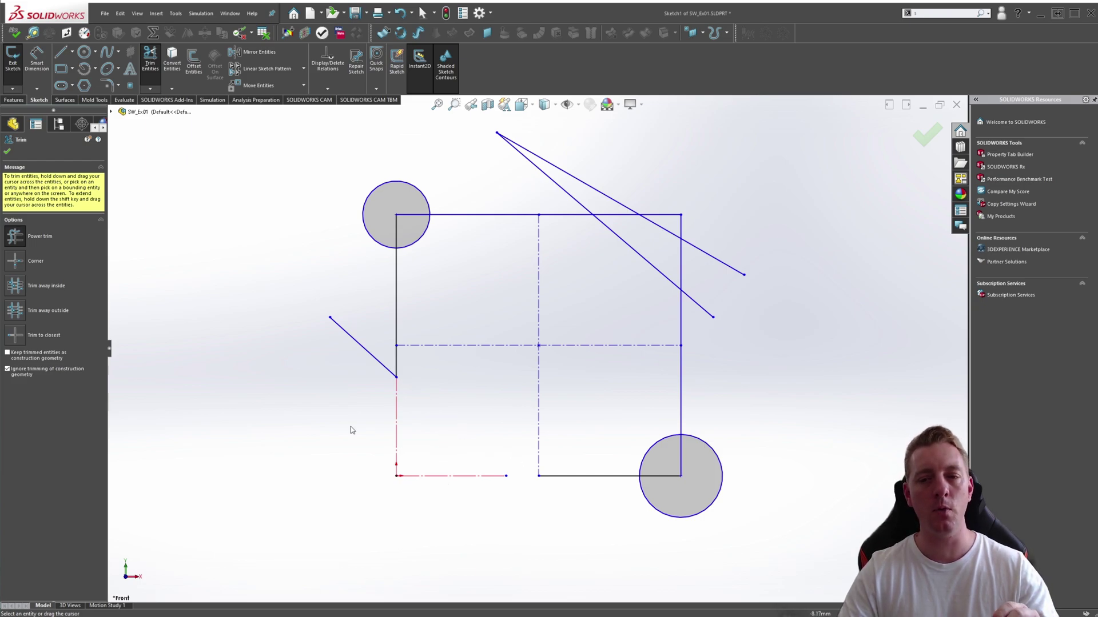